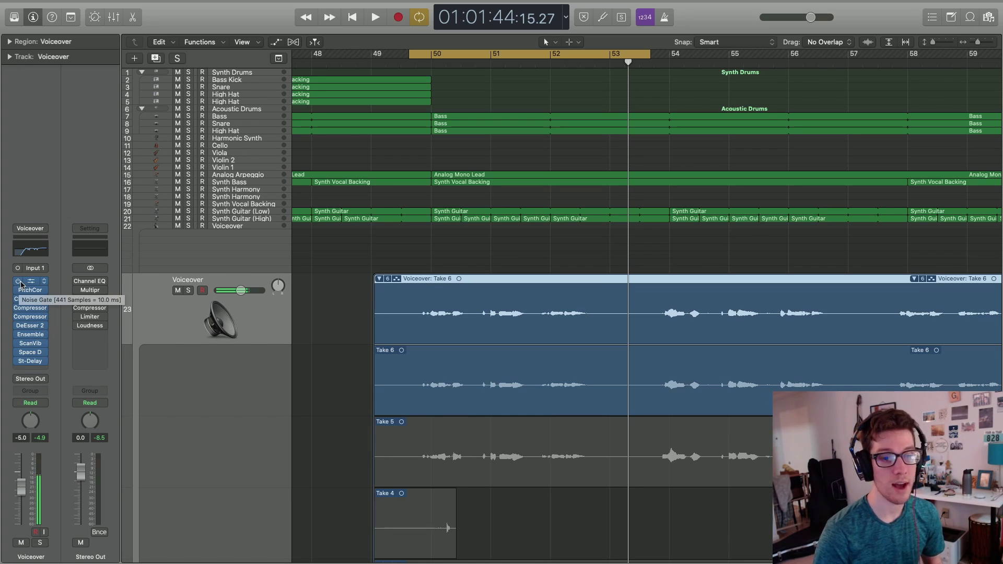
# Step: Bypass all Voiceover inserts and replace the old cycle with a short range around bar 53
pyautogui.keyDown('alt'); pyautogui.click(19, 281); pyautogui.keyUp('alt')
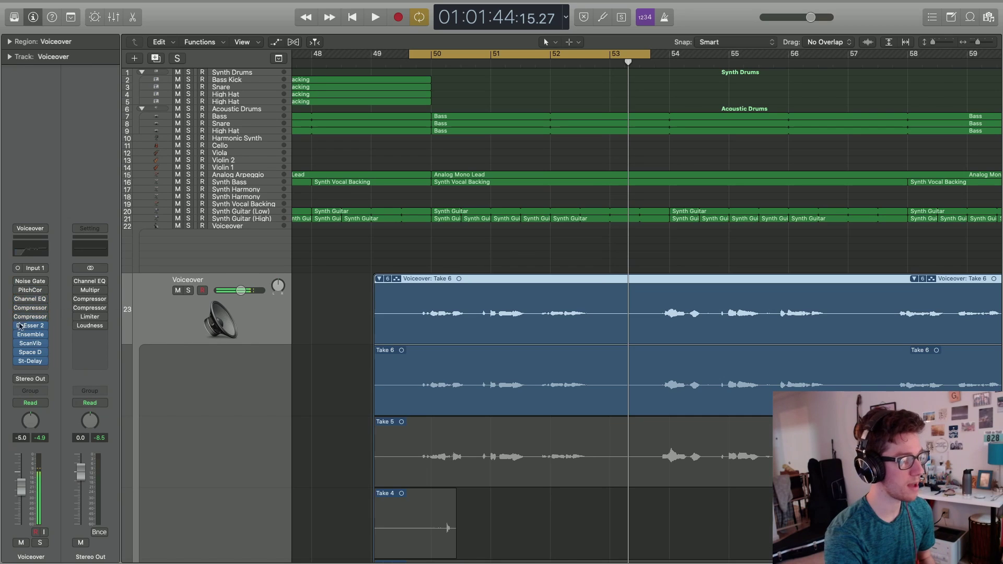
pyautogui.click(471, 51)
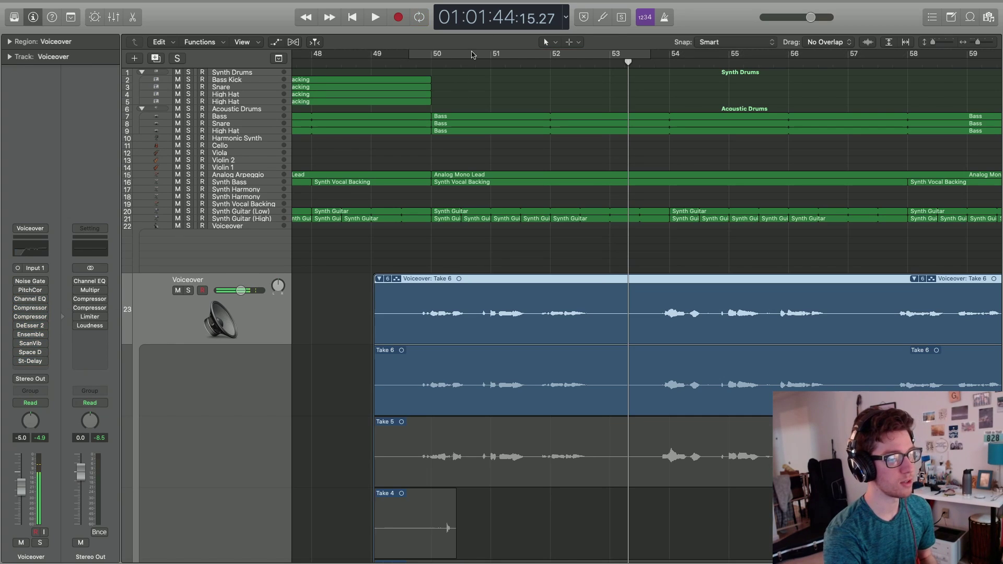
pyautogui.moveTo(645, 56); pyautogui.dragTo(571, 71)
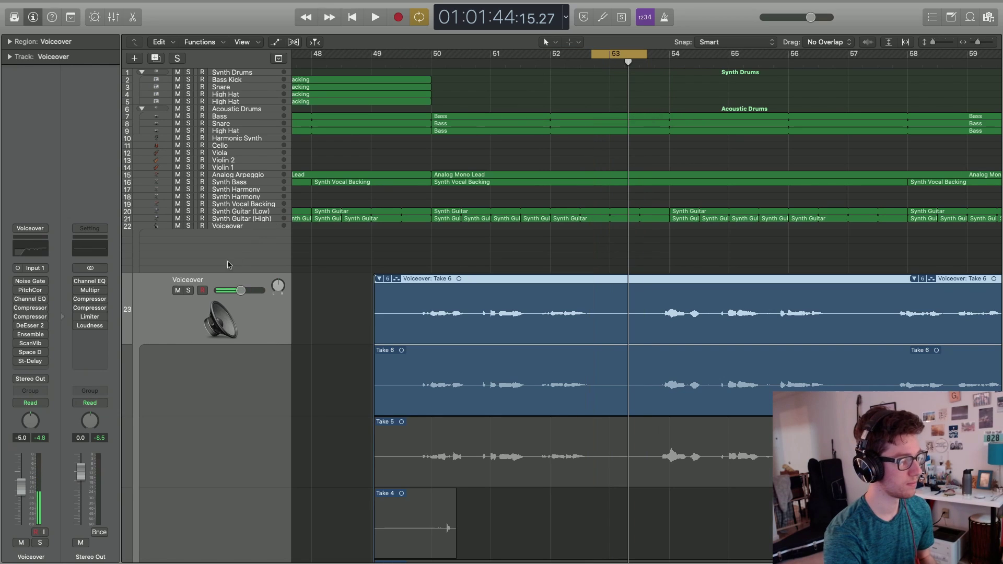
# Step: Solo the Voiceover track and audition the loop around bar 53
pyautogui.click(189, 290)
pyautogui.press('space')
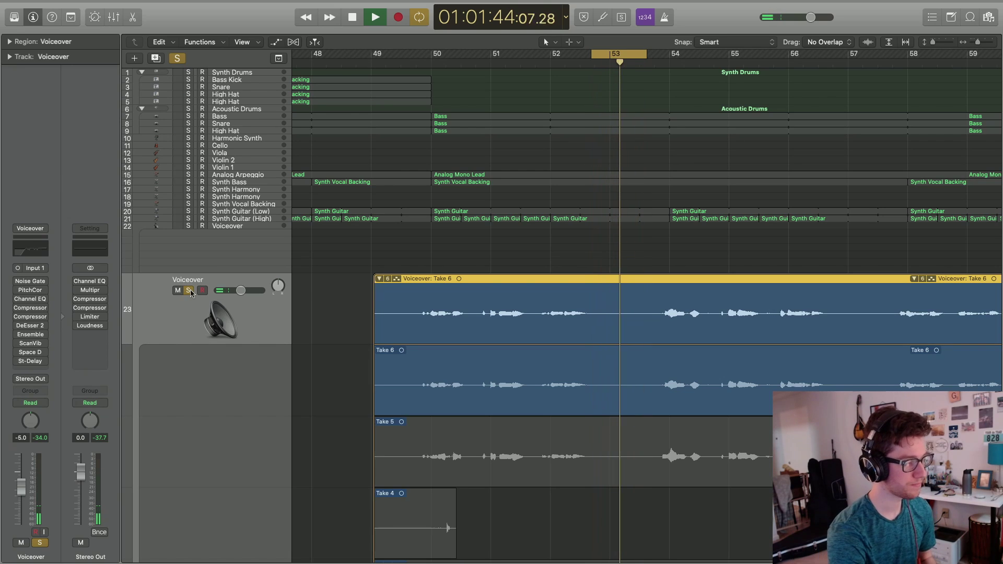
pyautogui.press('space')
# Step: Nudge the loop start just before bar 53, replay it, and bypass every insert except Noise Gate
pyautogui.moveTo(11, 291); pyautogui.dragTo(14, 363)
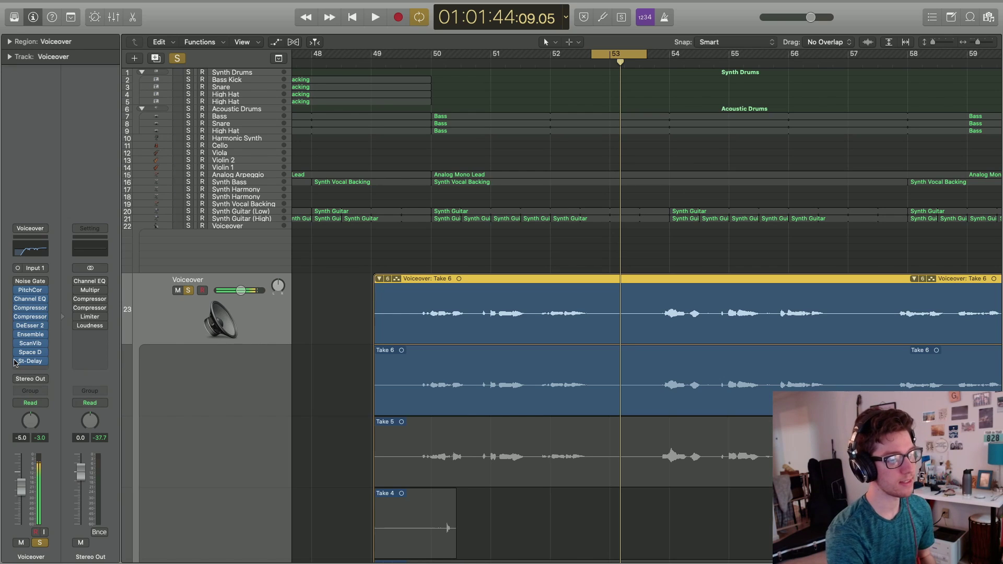
pyautogui.moveTo(592, 58); pyautogui.dragTo(600, 57)
pyautogui.press('space')
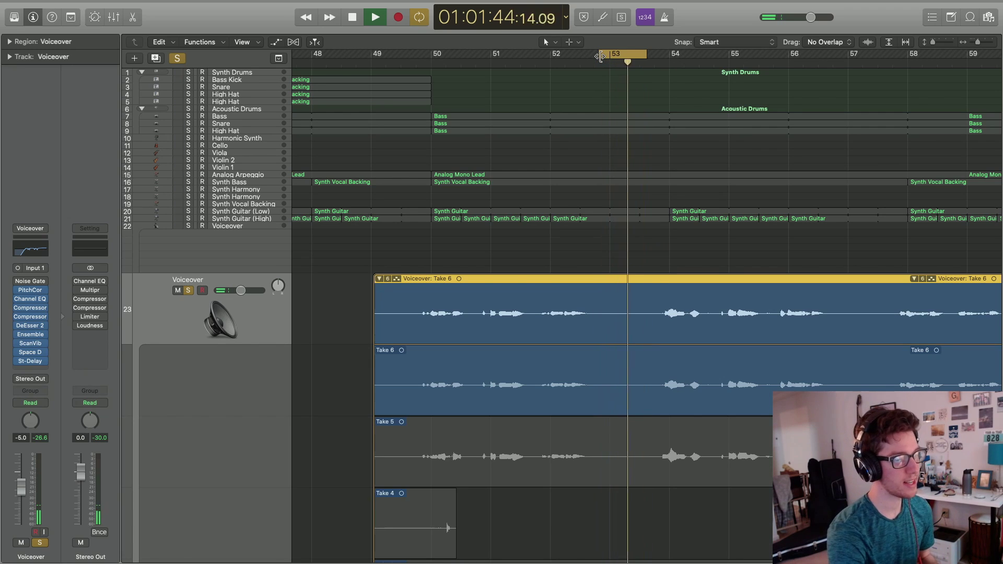
pyautogui.press('space')
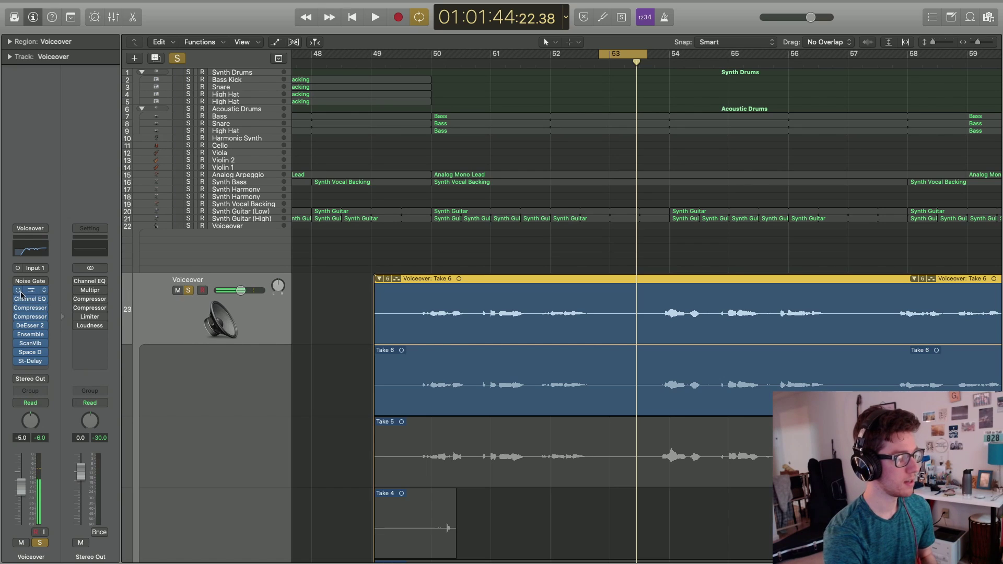
pyautogui.moveTo(22, 291); pyautogui.dragTo(19, 367)
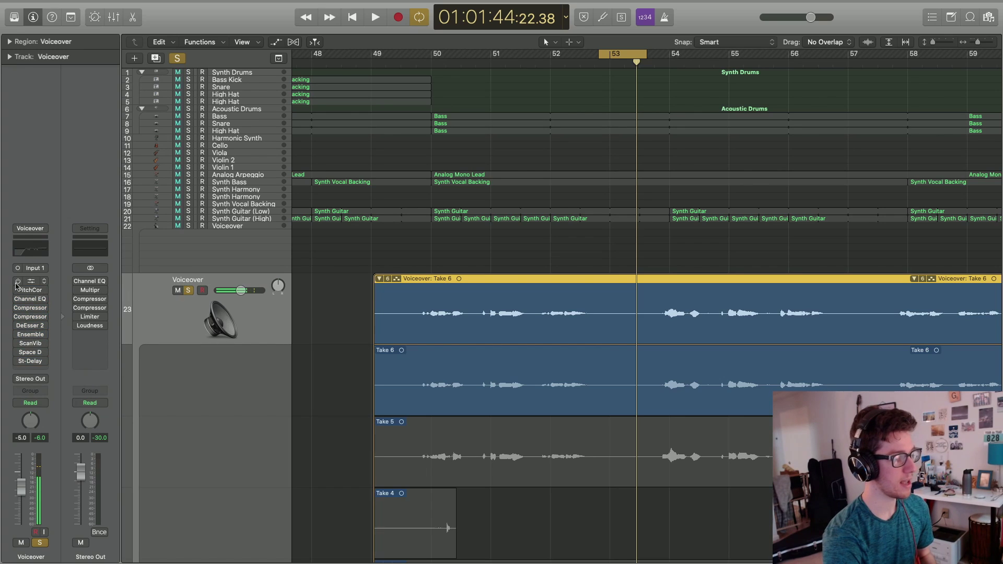
# Step: Open the Noise Gate plug-in window, showing its Factory Default settings
pyautogui.click(35, 283)
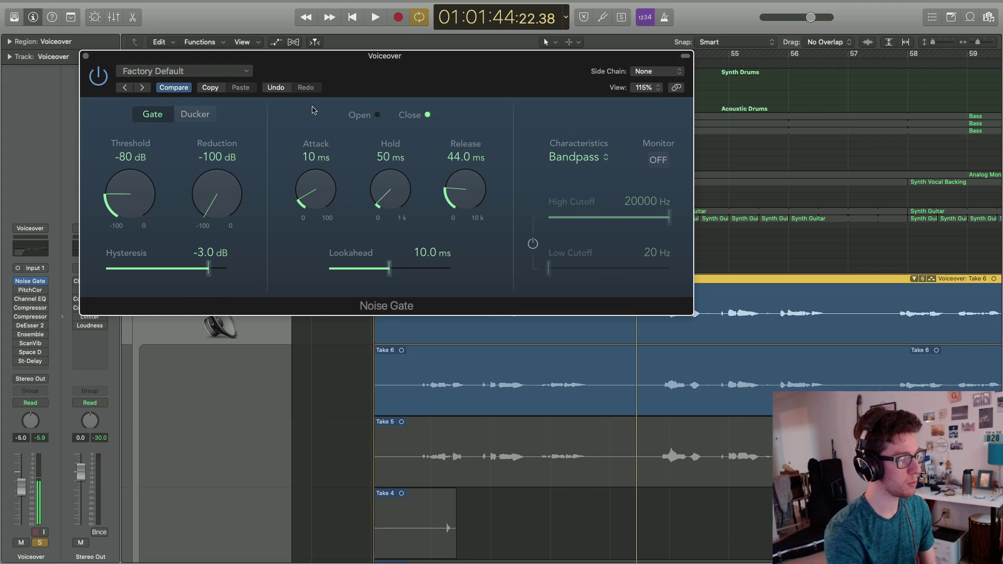
# Step: While looping the voiceover, raise the Noise Gate Threshold from -80 dB to -38 dB
pyautogui.moveTo(356, 92); pyautogui.dragTo(490, 87)
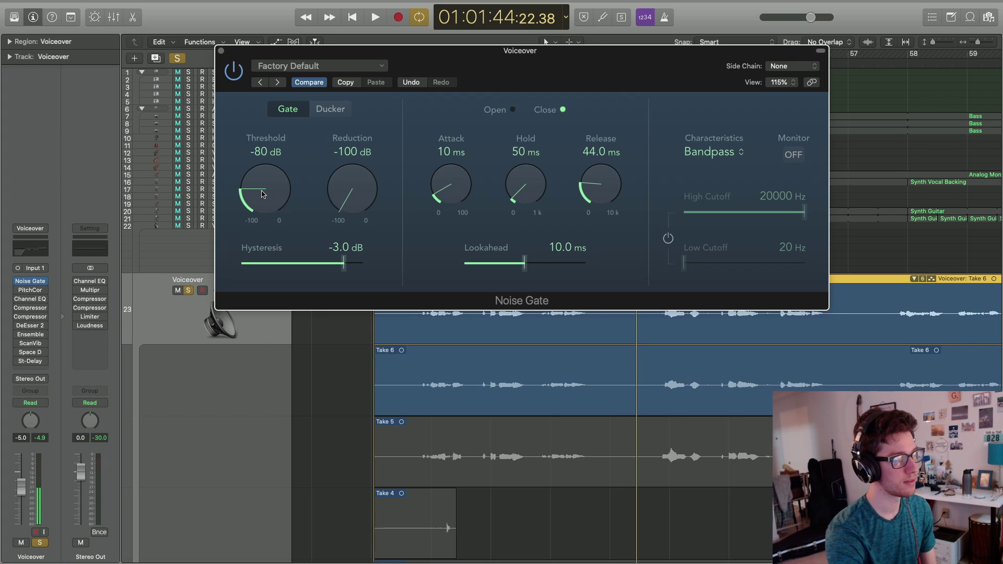
pyautogui.press('space')
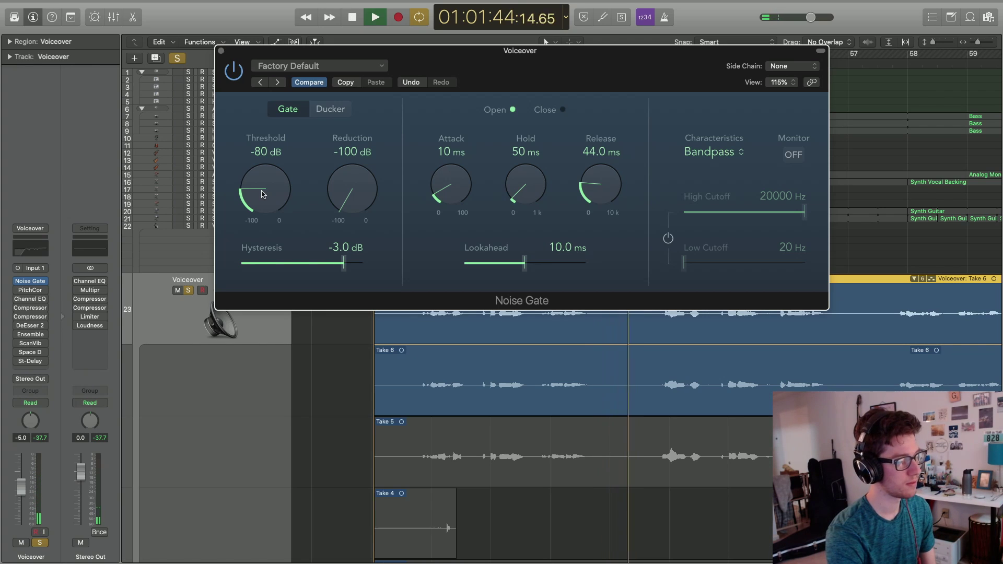
pyautogui.moveTo(263, 195); pyautogui.dragTo(296, 133)
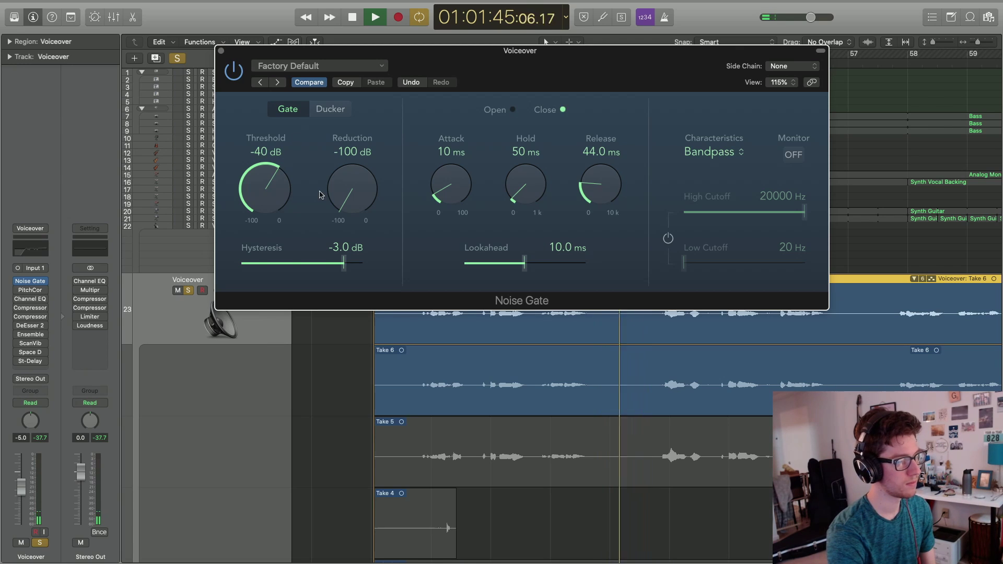
pyautogui.press('space')
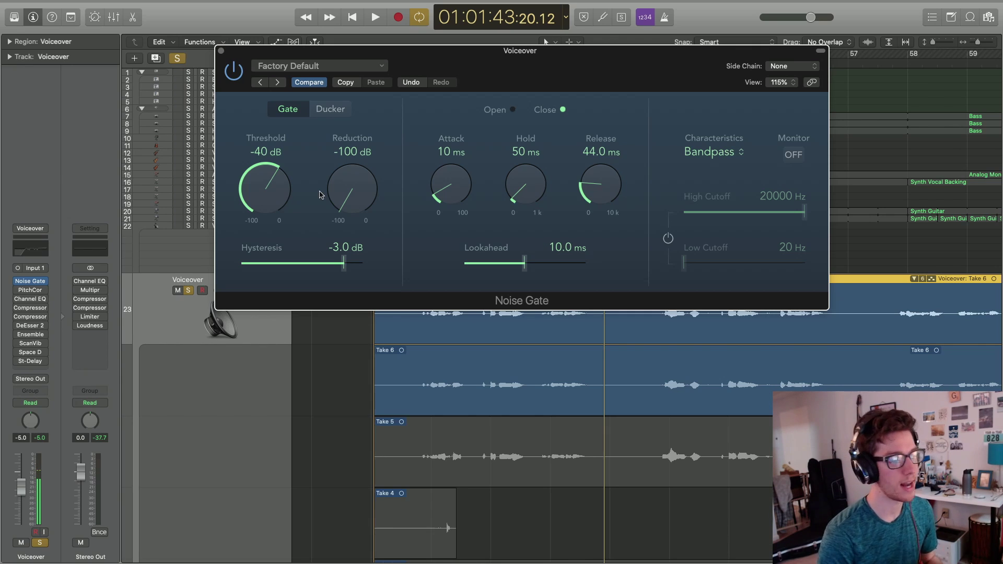
pyautogui.scroll(2, 270, 190)
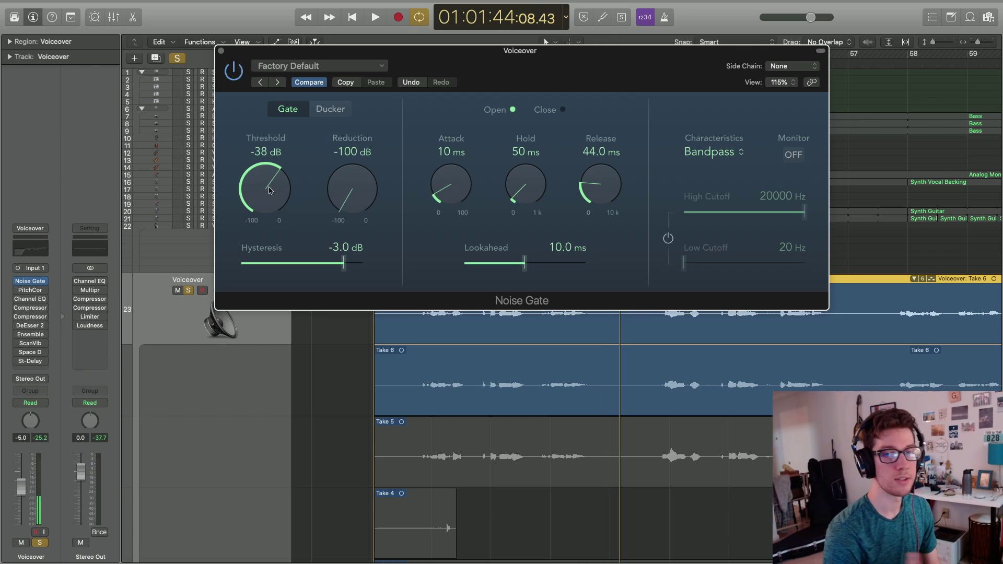
# Step: Close the Noise Gate window and move the loop range to about bars 49.5–53
pyautogui.click(221, 50)
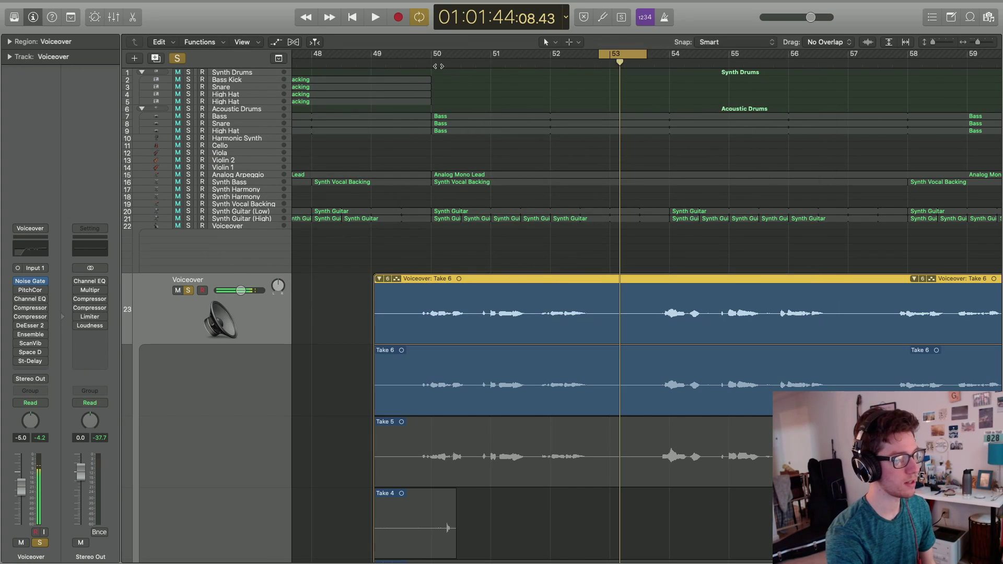
pyautogui.moveTo(423, 55); pyautogui.dragTo(606, 72)
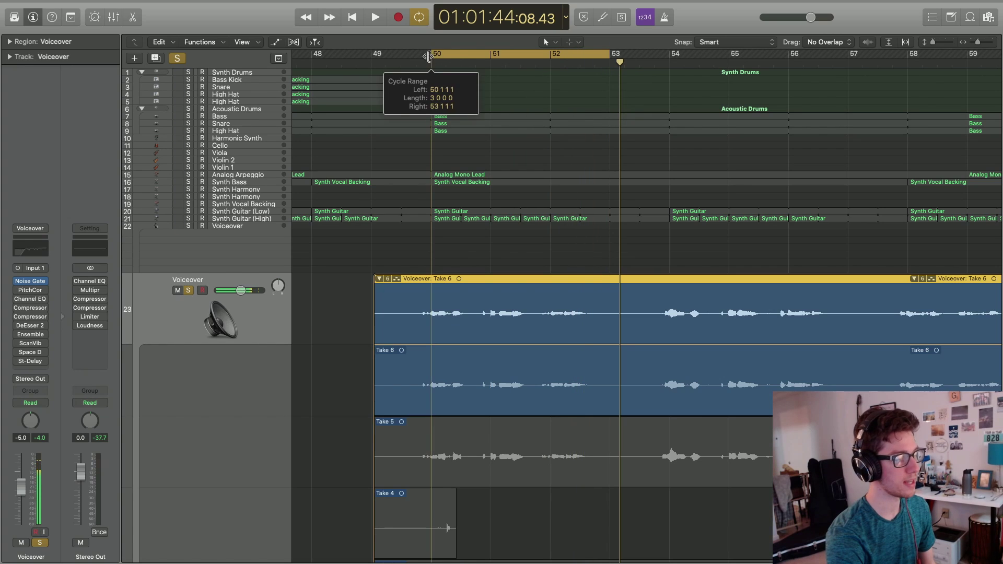
pyautogui.moveTo(428, 56); pyautogui.dragTo(401, 58)
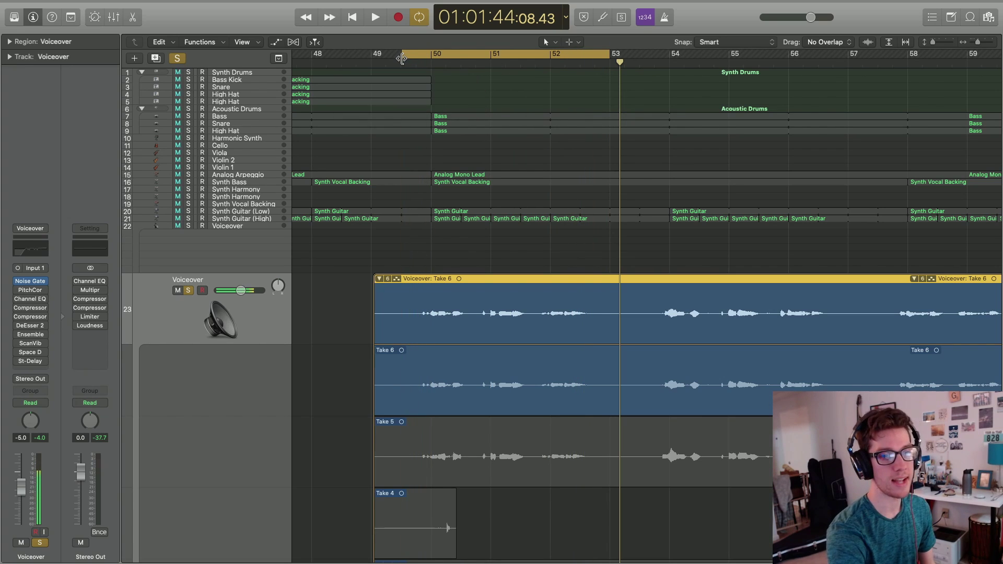
# Step: Audition the new loop range twice, then reopen the Noise Gate window
pyautogui.press('space')
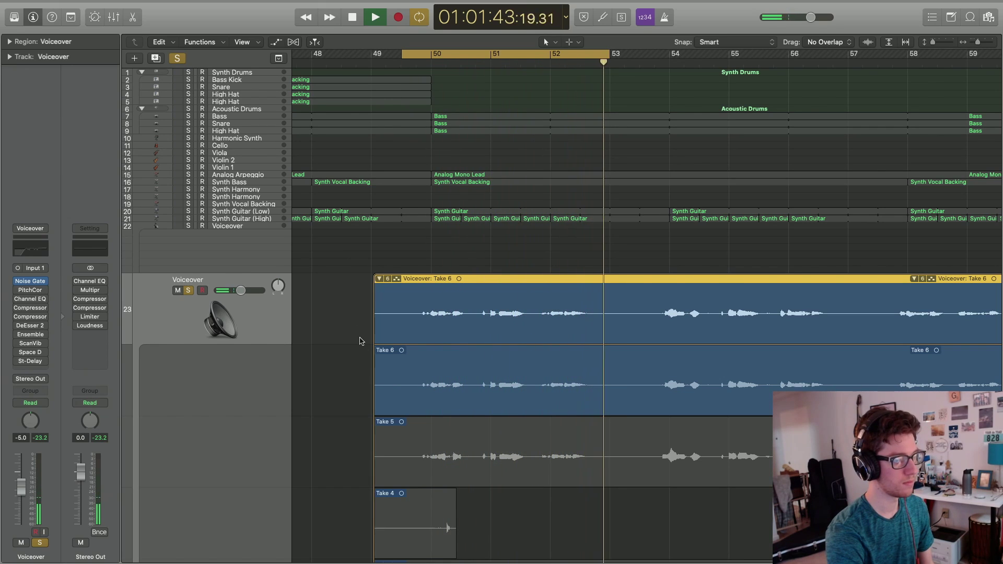
pyautogui.press('space')
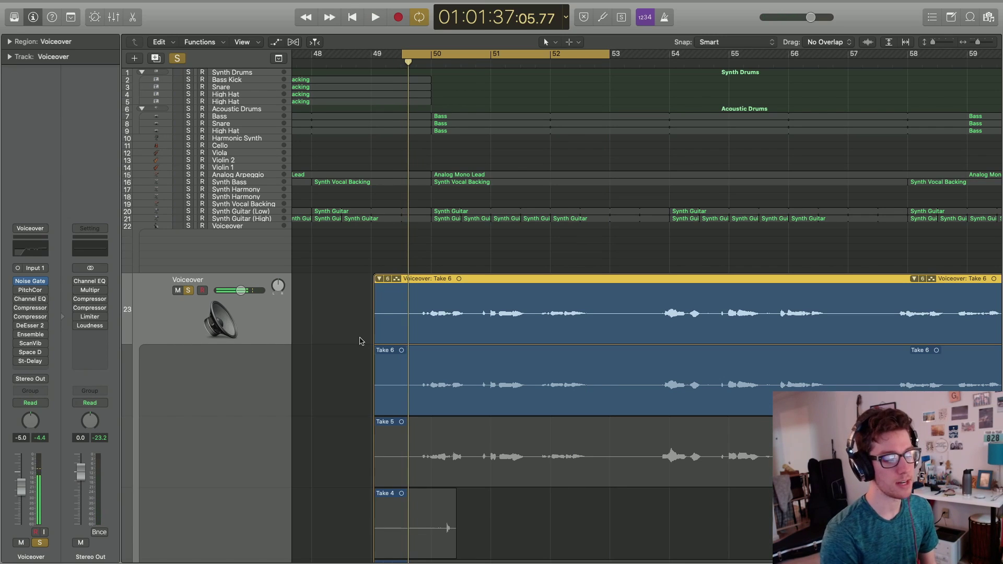
pyautogui.press('space')
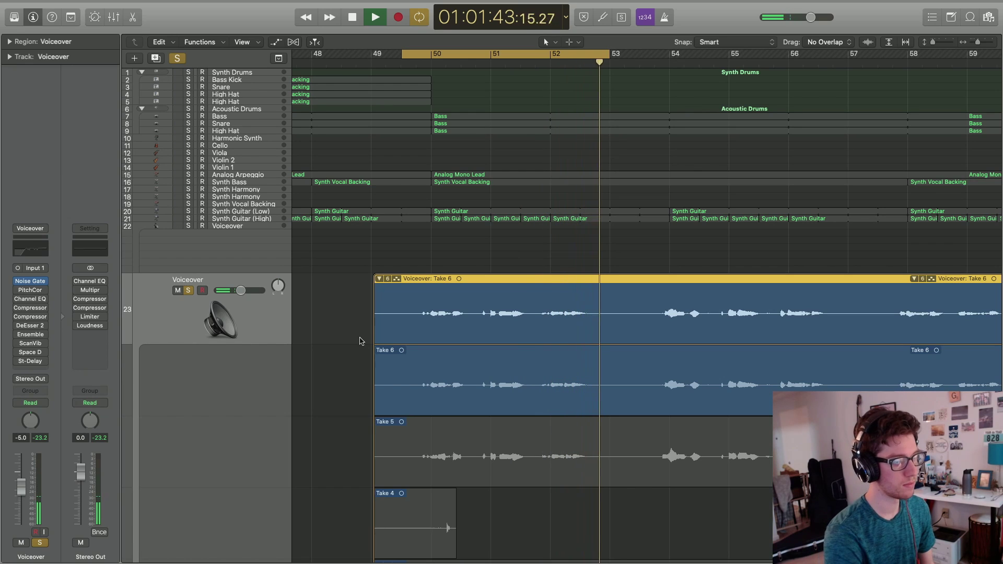
pyautogui.press('space')
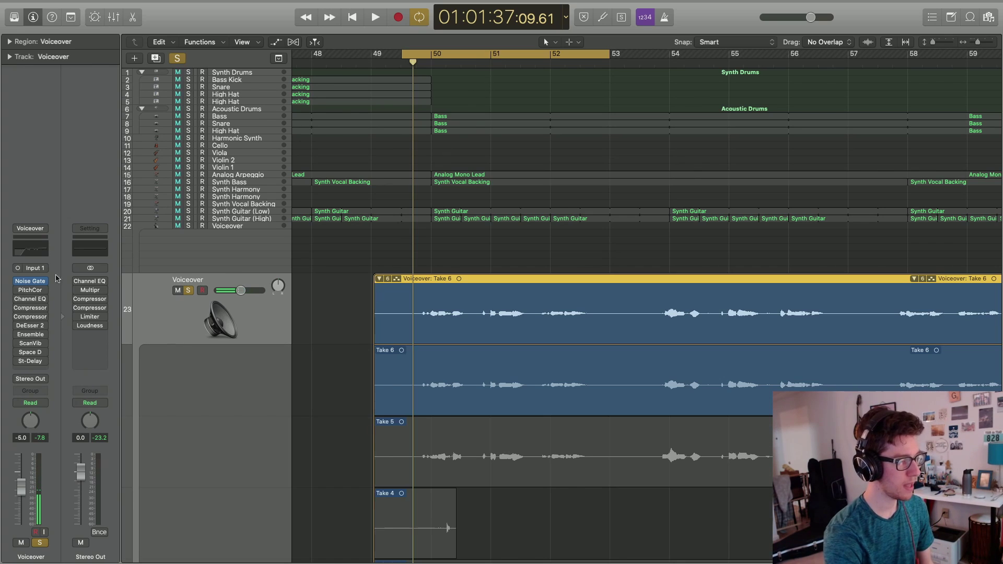
pyautogui.click(29, 284)
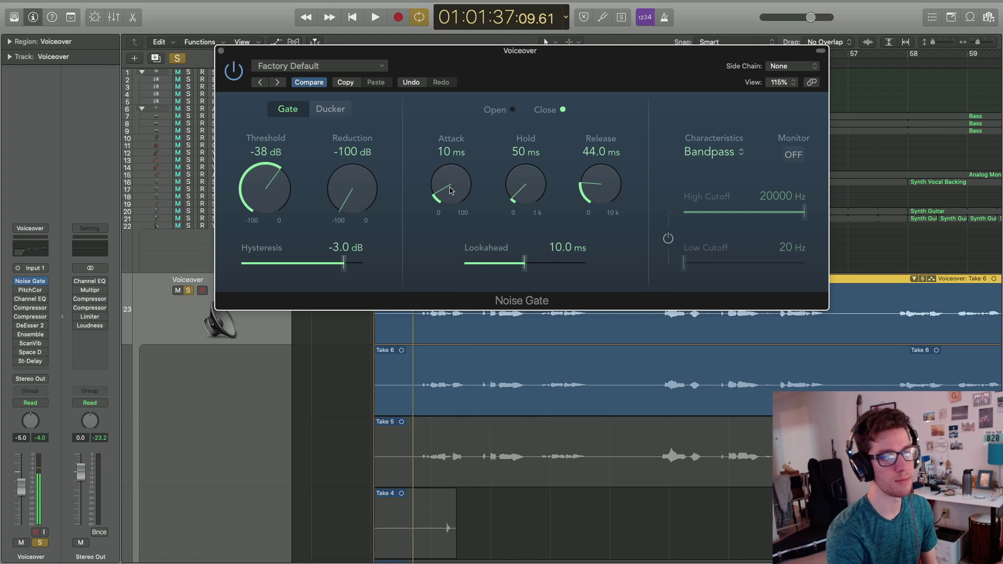
# Step: While looping, raise the Noise Gate Attack and settle it back at 50 ms
pyautogui.press('space')
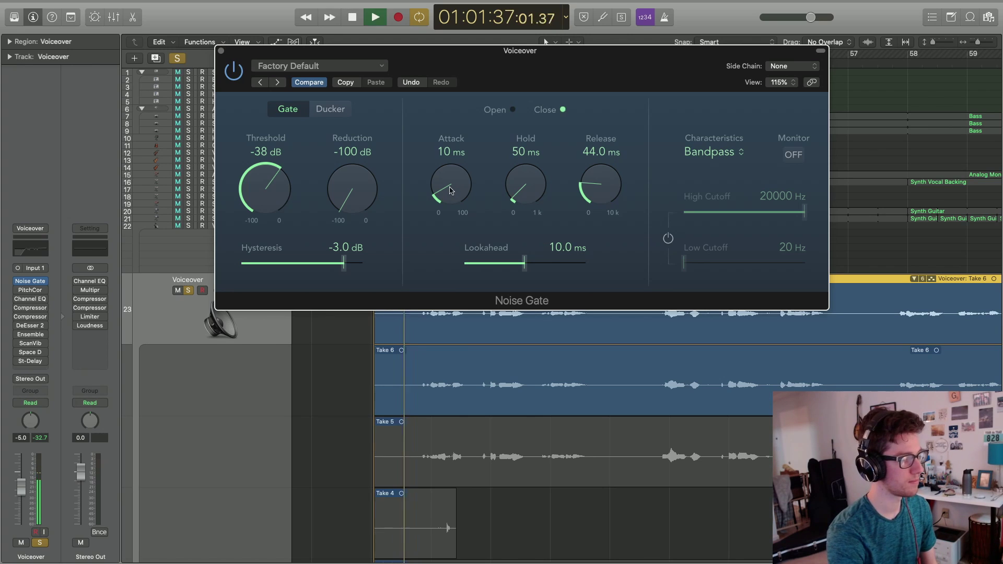
pyautogui.moveTo(451, 191); pyautogui.dragTo(491, 97)
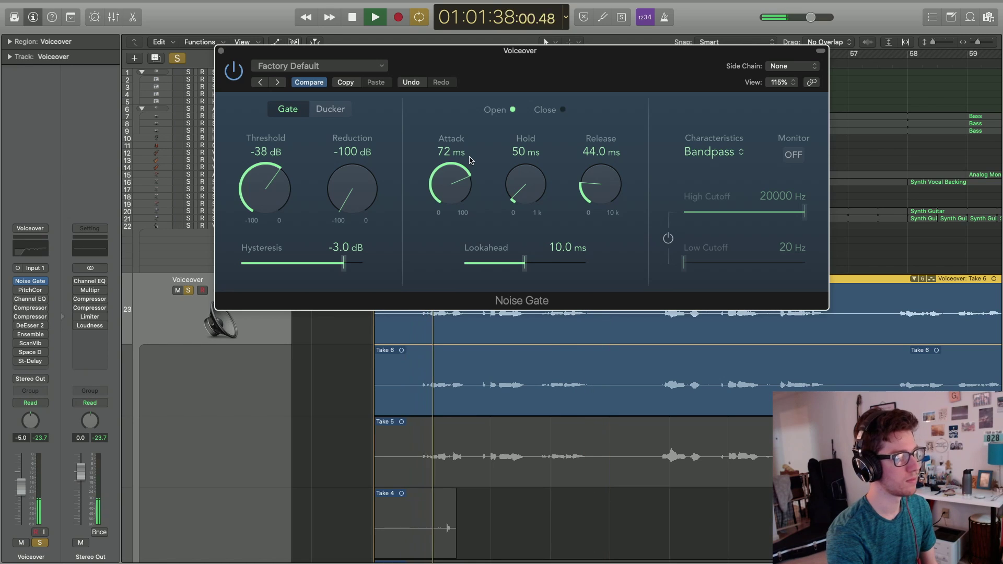
pyautogui.press('space')
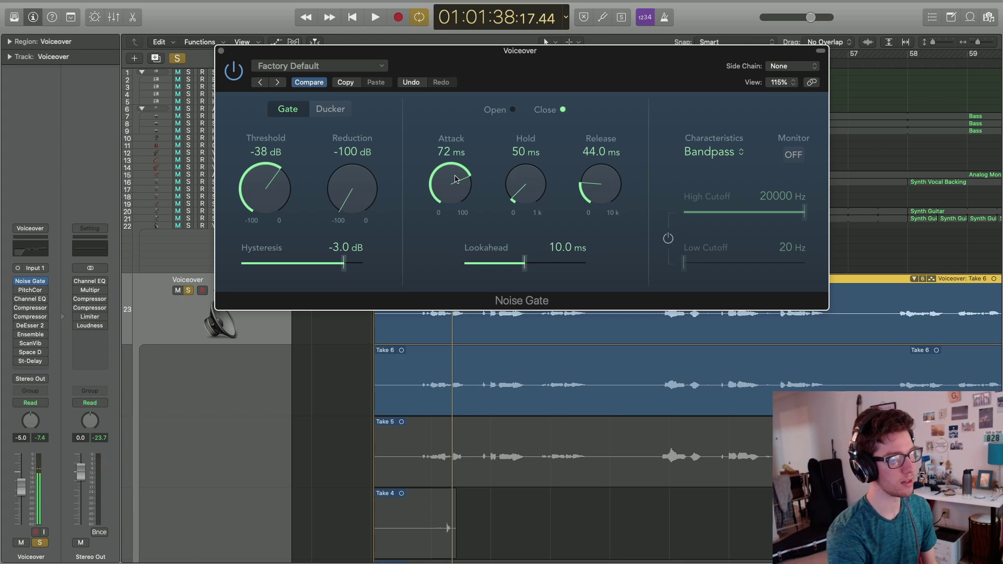
pyautogui.moveTo(455, 179); pyautogui.dragTo(457, 213)
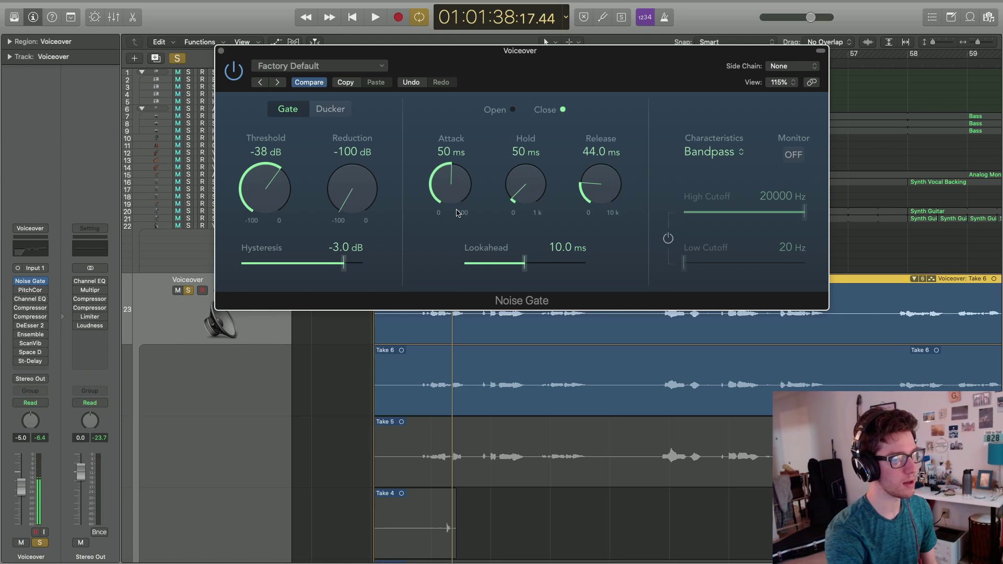
pyautogui.press('space')
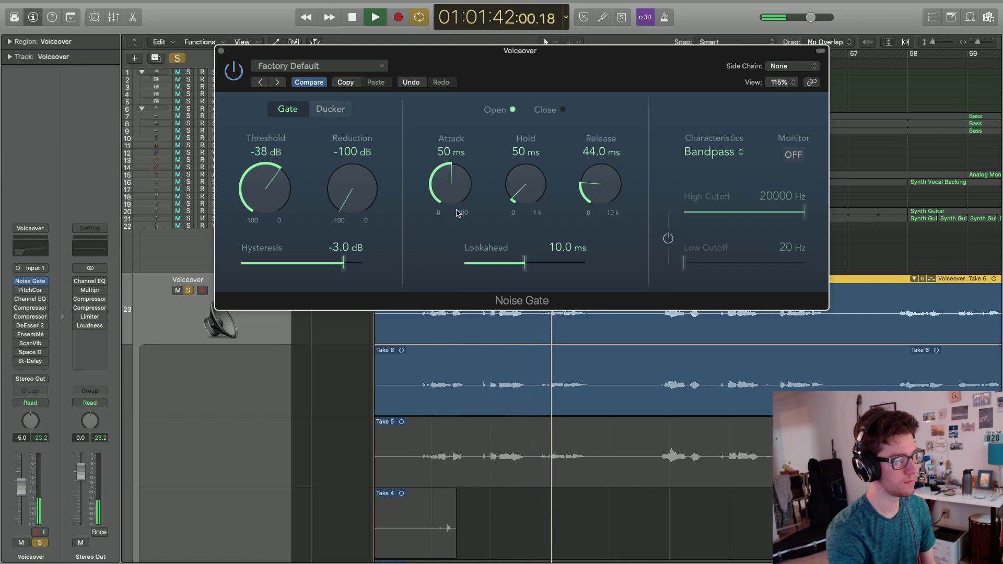
pyautogui.press('space')
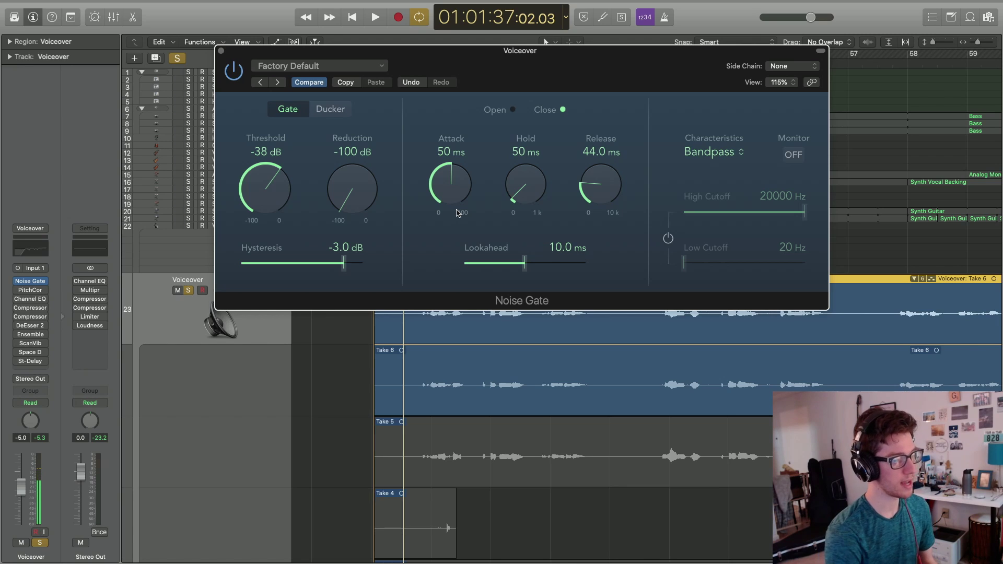
# Step: Tune the Noise Gate Release by ear during playback, settling it at 199.6 ms
pyautogui.moveTo(606, 194); pyautogui.dragTo(612, 156)
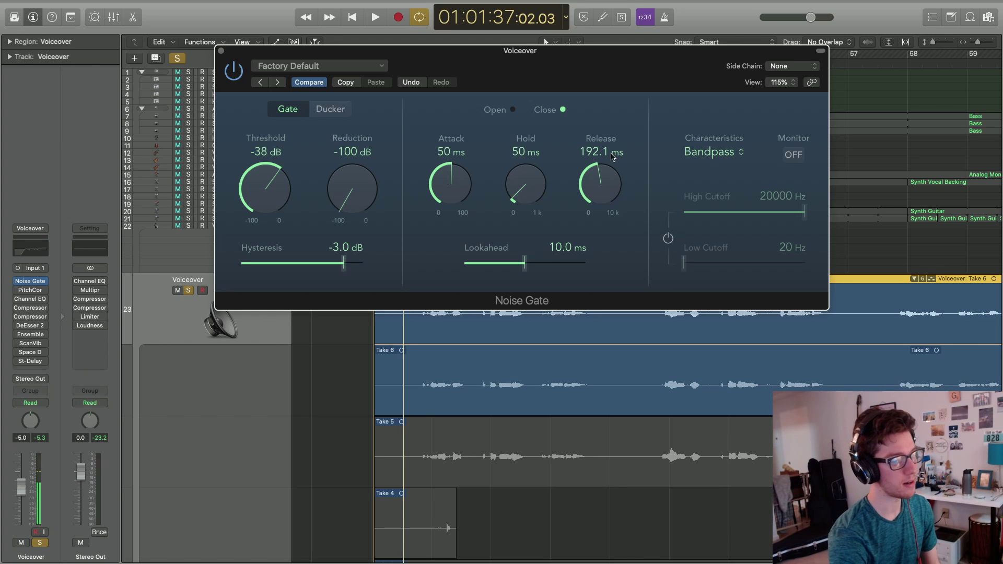
pyautogui.press('space')
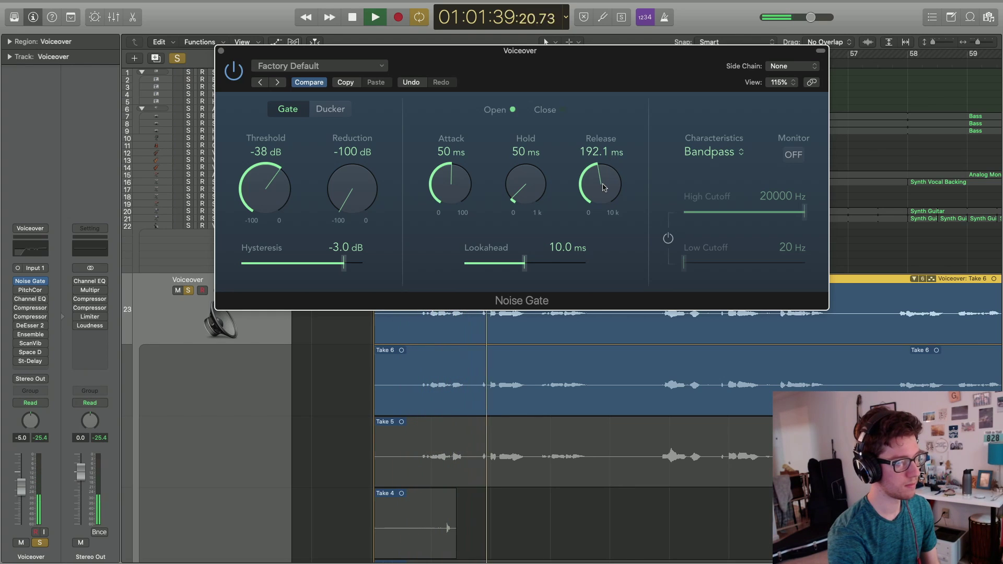
pyautogui.moveTo(604, 186)
pyautogui.mouseDown()
pyautogui.moveTo(609, 163)
pyautogui.moveTo(608, 188)
pyautogui.mouseUp()
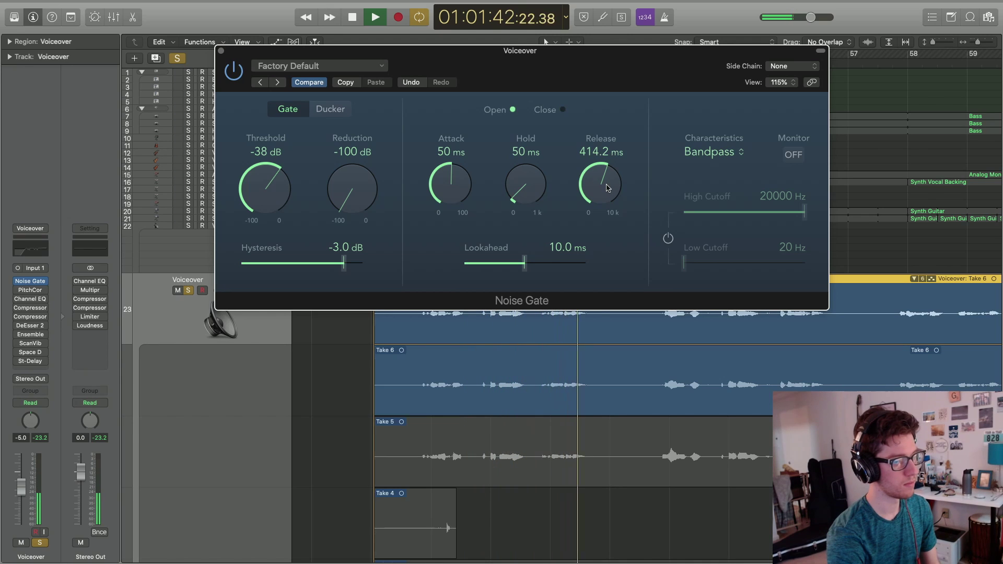
pyautogui.moveTo(607, 188); pyautogui.dragTo(605, 196)
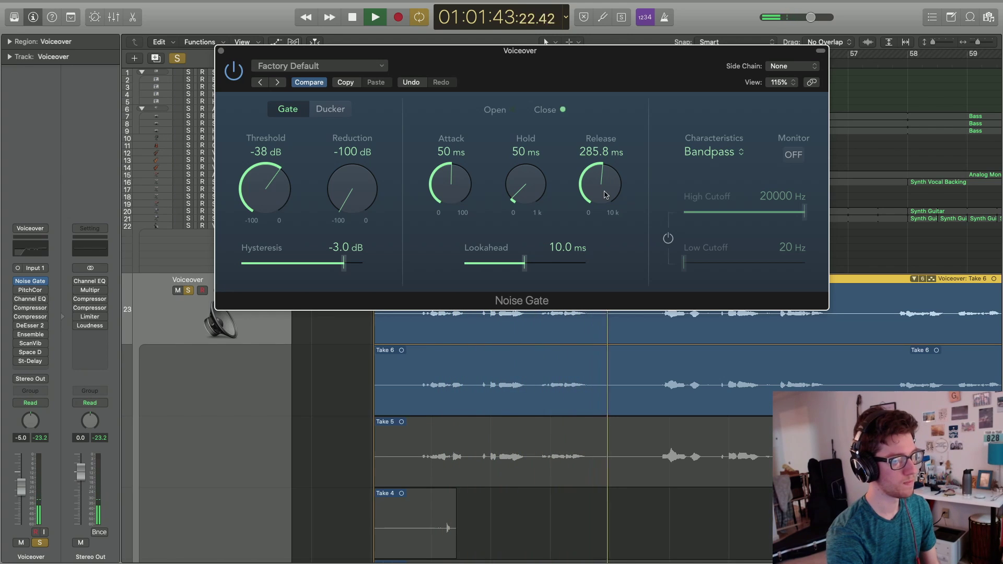
pyautogui.press('space')
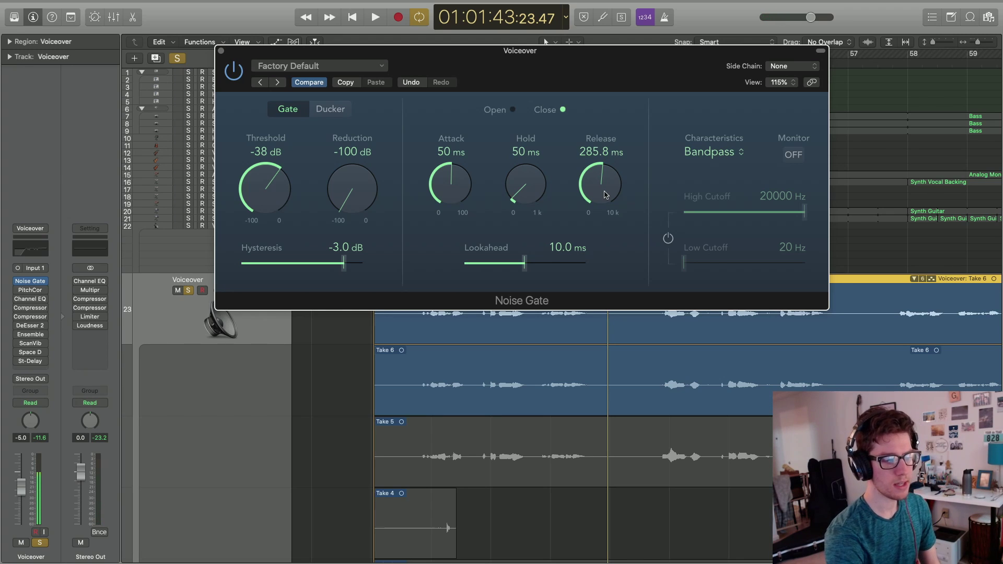
pyautogui.scroll(-5, 604, 195)
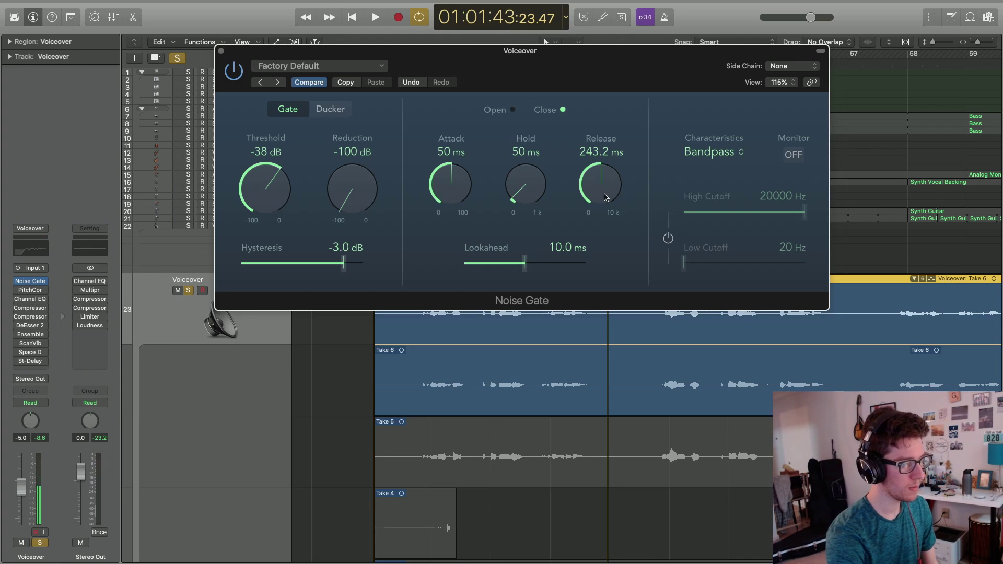
pyautogui.scroll(-5, 604, 199)
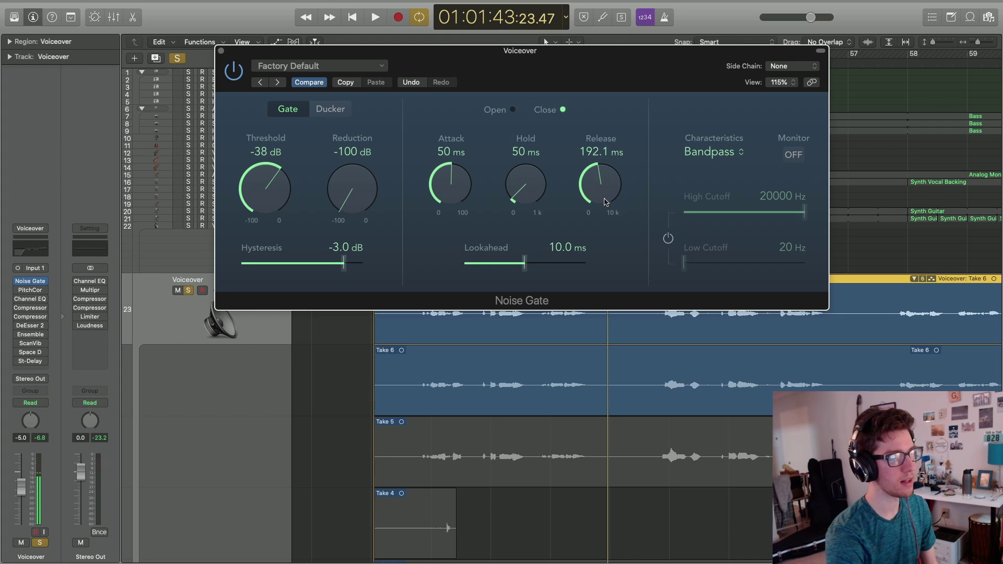
pyautogui.scroll(1, 606, 202)
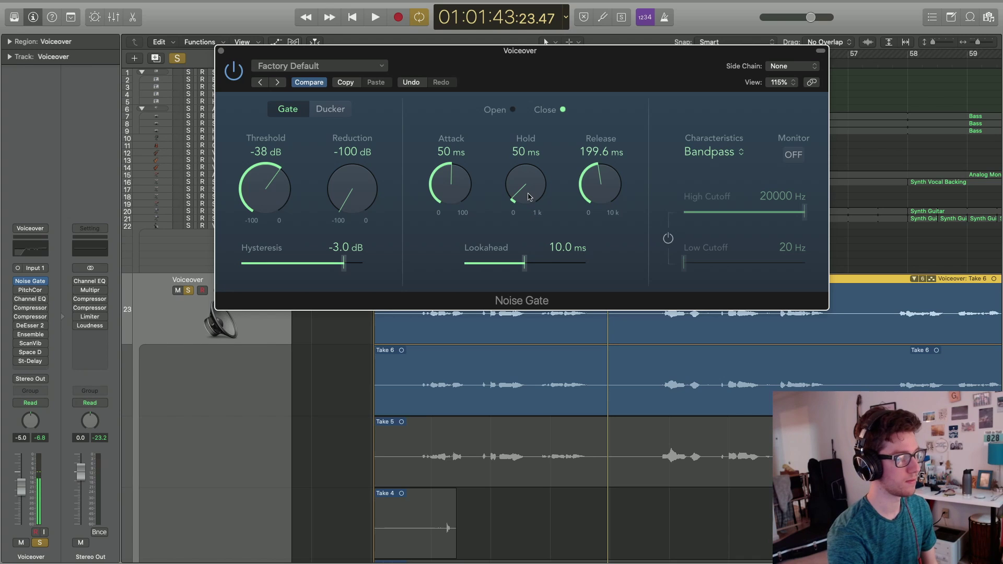
# Step: Raise the Noise Gate Hold to 100 ms, then 200 ms while looping, and start lowering Release
pyautogui.moveTo(529, 197); pyautogui.dragTo(529, 187)
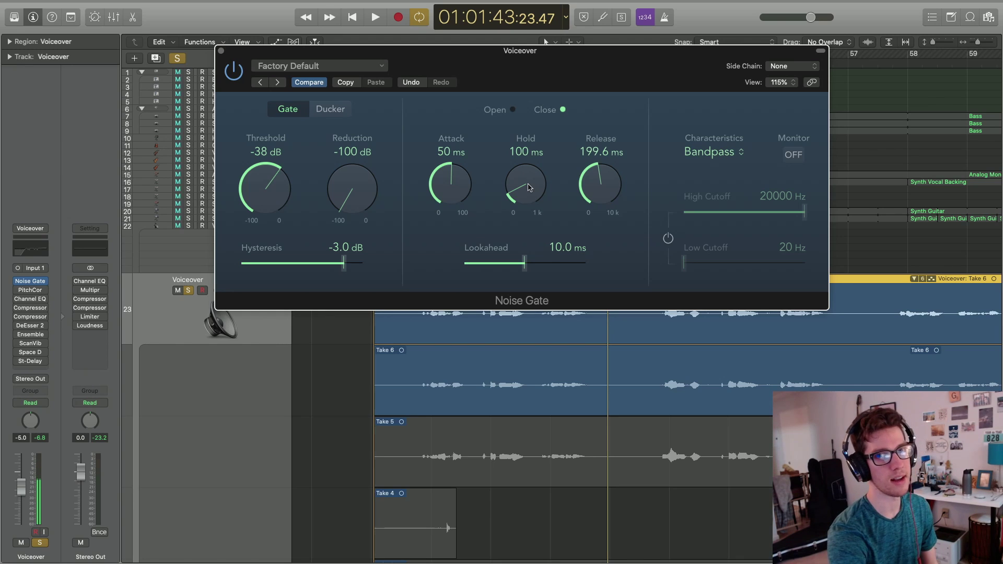
pyautogui.press('space')
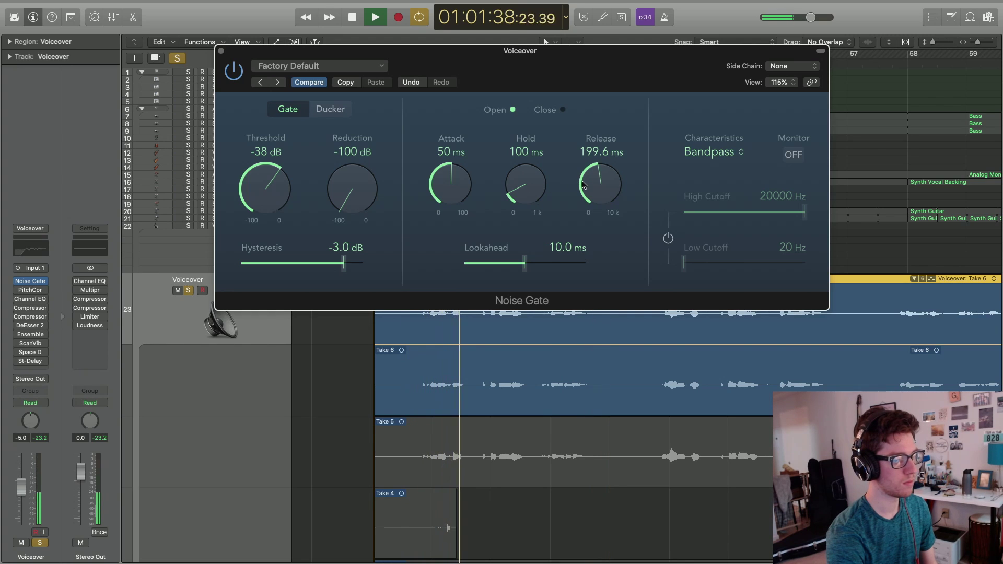
pyautogui.moveTo(529, 186); pyautogui.dragTo(531, 170)
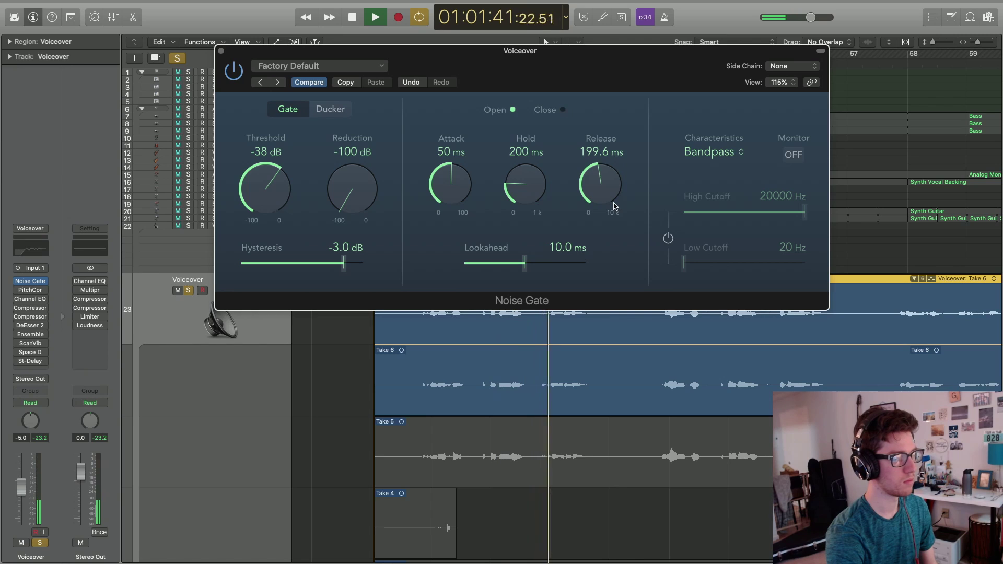
pyautogui.moveTo(602, 190); pyautogui.dragTo(601, 208)
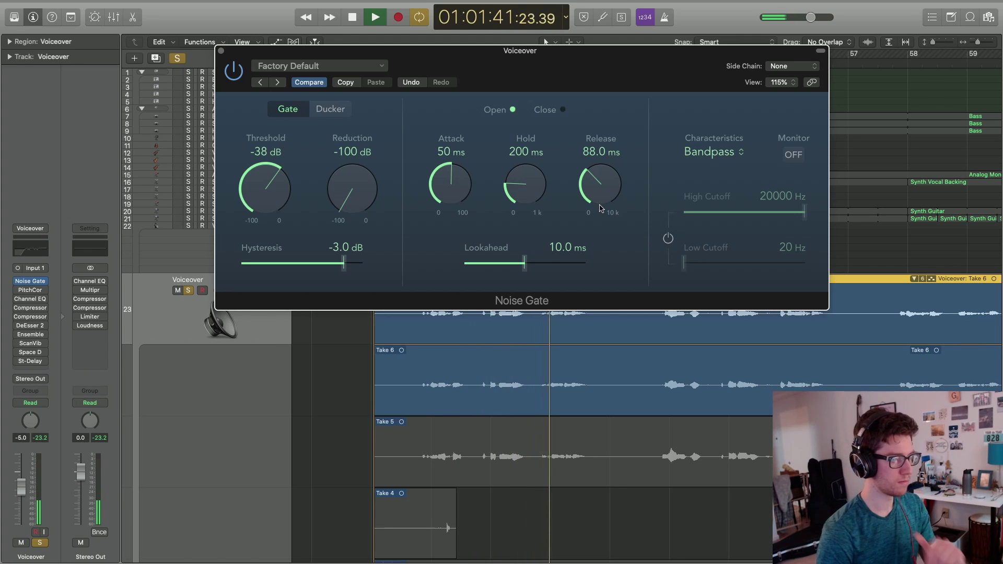
# Step: With Release at 88.0 ms, try Hold at 300 ms, then return it to 200 ms
pyautogui.press('space')
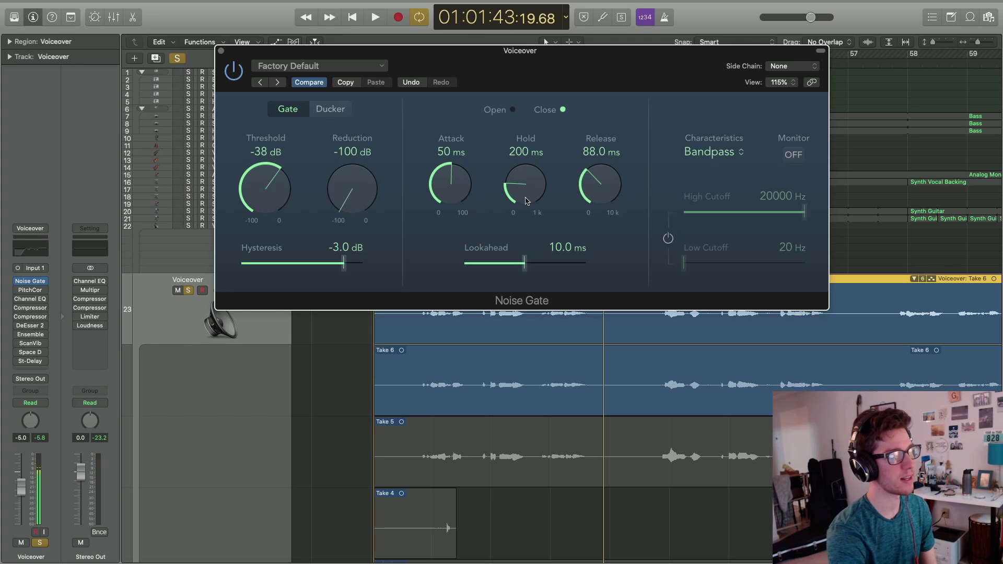
pyautogui.press('space')
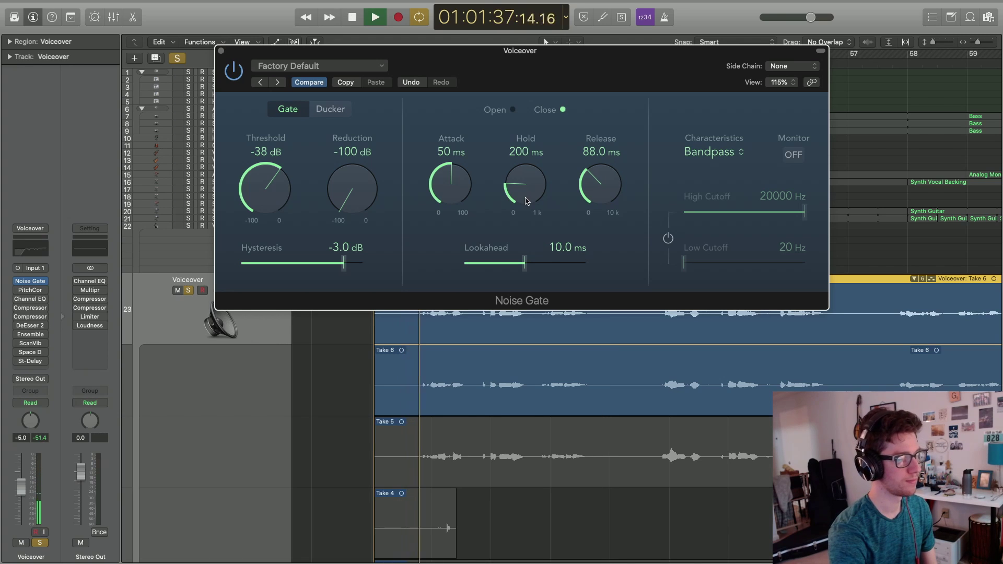
pyautogui.moveTo(527, 201); pyautogui.dragTo(529, 186)
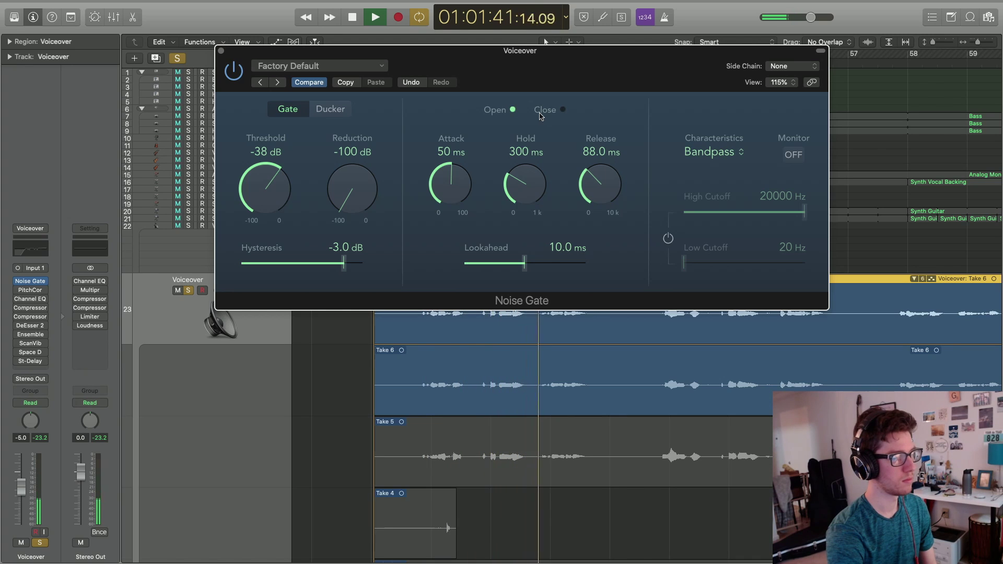
pyautogui.moveTo(526, 181); pyautogui.dragTo(528, 195)
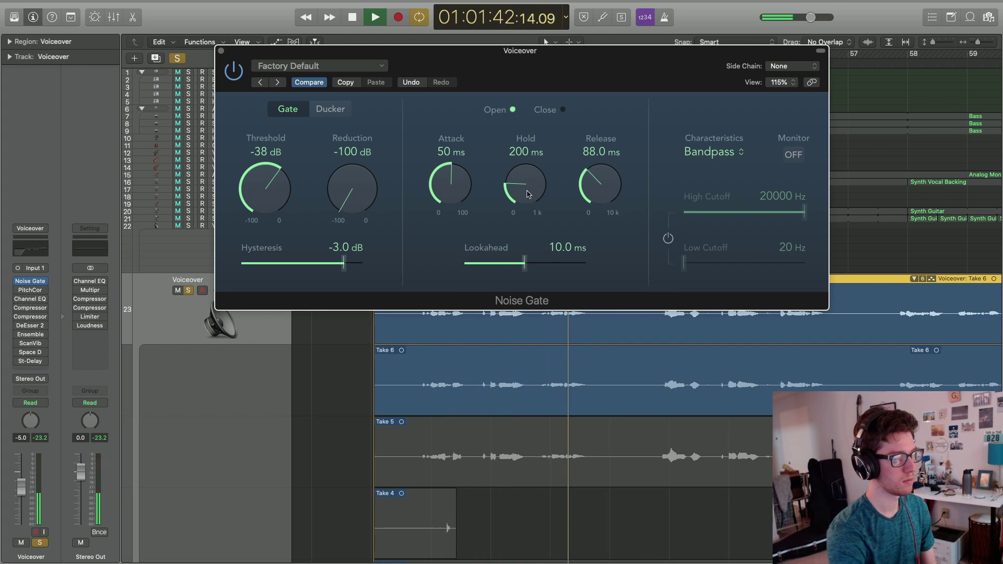
pyautogui.press('space')
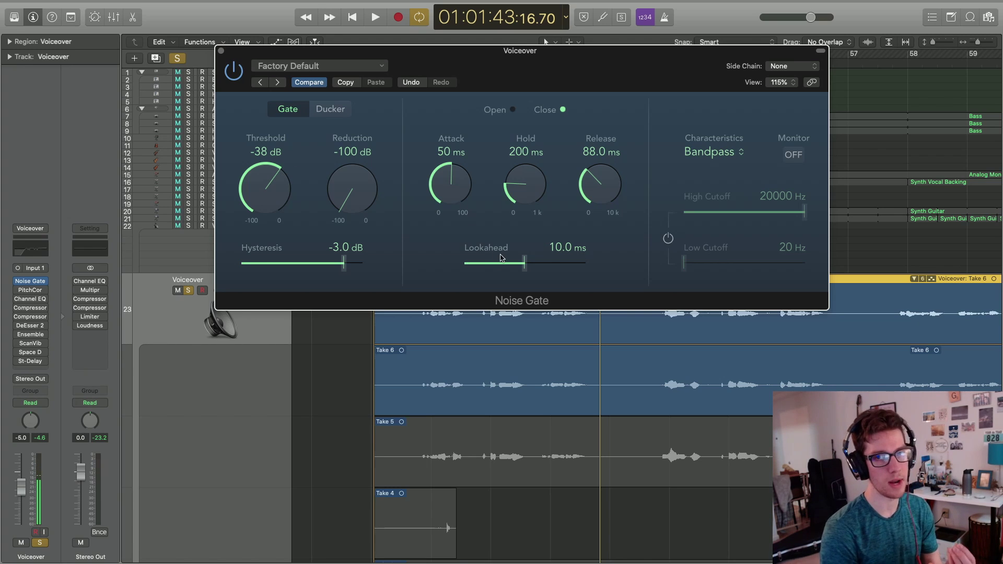
pyautogui.press('space')
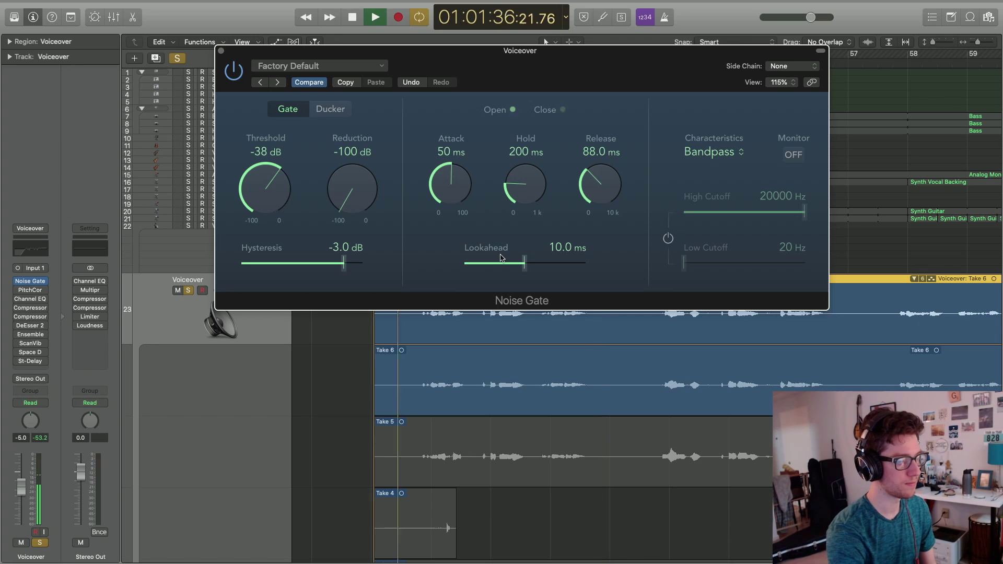
pyautogui.moveTo(524, 263); pyautogui.dragTo(560, 267)
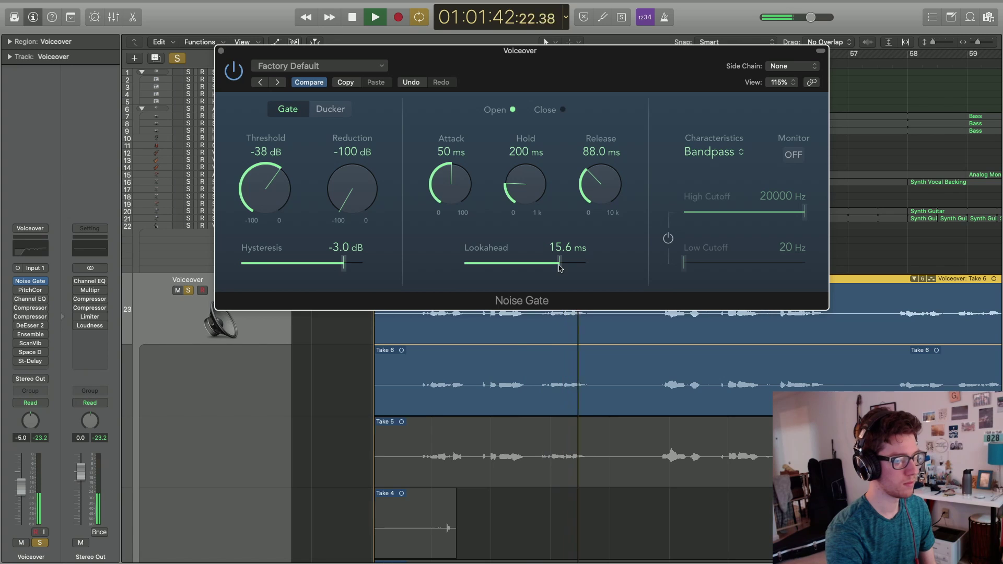
pyautogui.press('space')
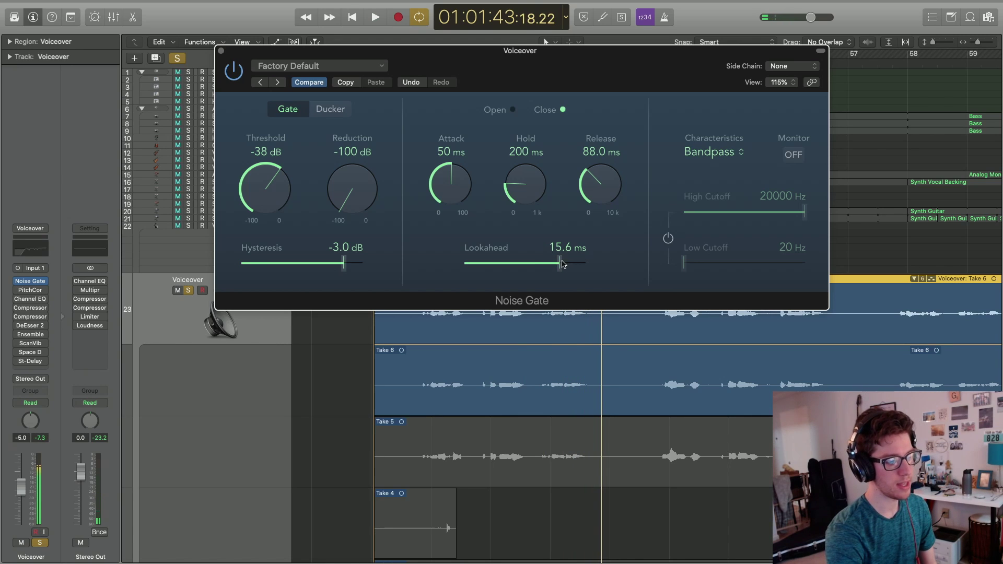
pyautogui.moveTo(562, 264); pyautogui.dragTo(526, 267)
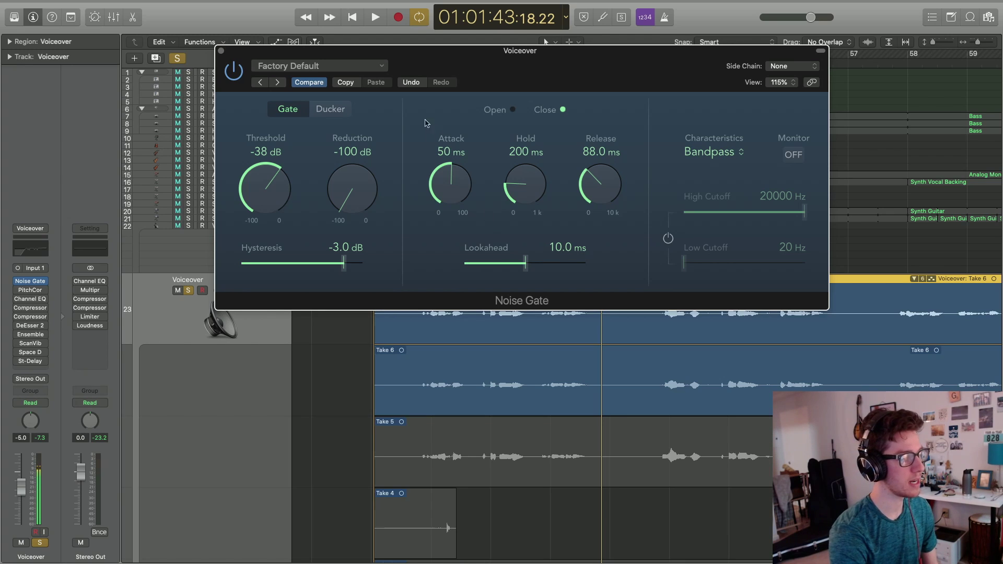
# Step: Close the Noise Gate window and audition the current loop once
pyautogui.click(221, 52)
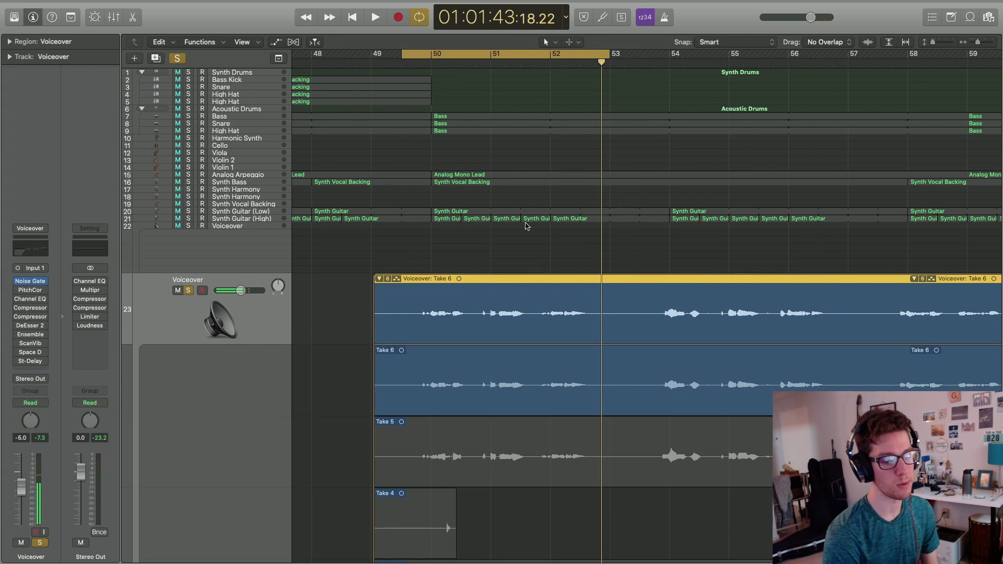
pyautogui.press('space')
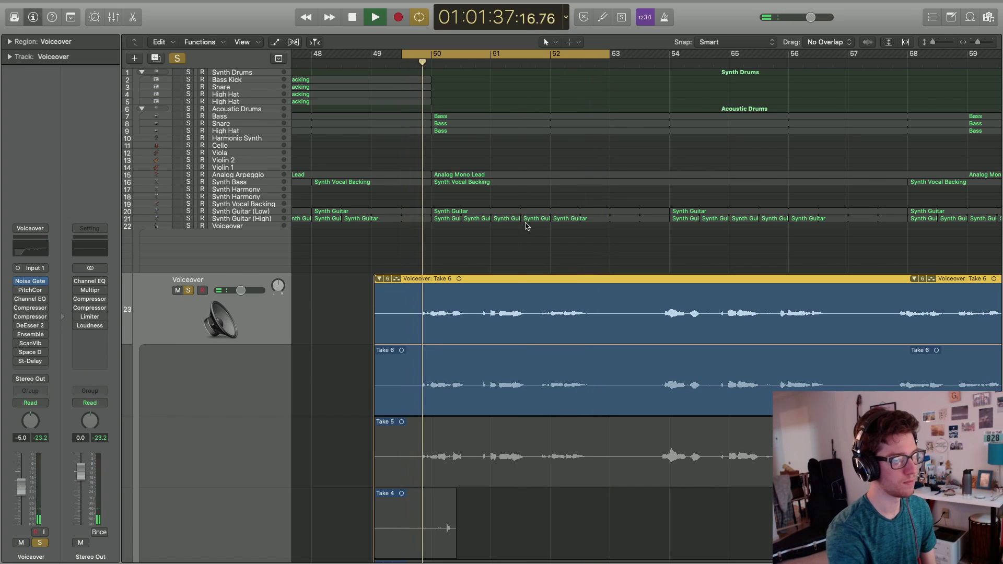
pyautogui.press('space')
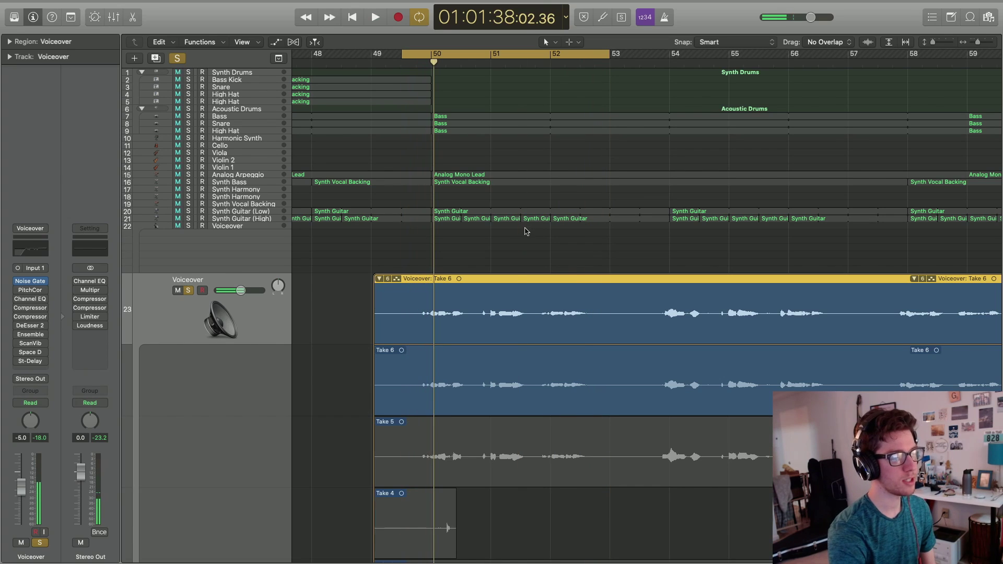
# Step: Replace the cycle with a range from just before bar 52 to about 53.5, and audition it
pyautogui.click(554, 56)
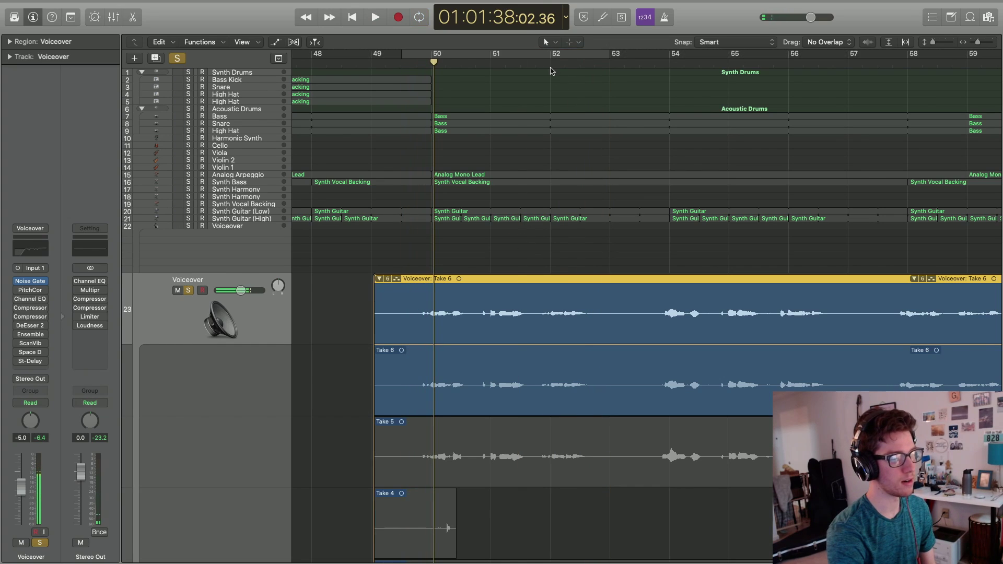
pyautogui.click(539, 63)
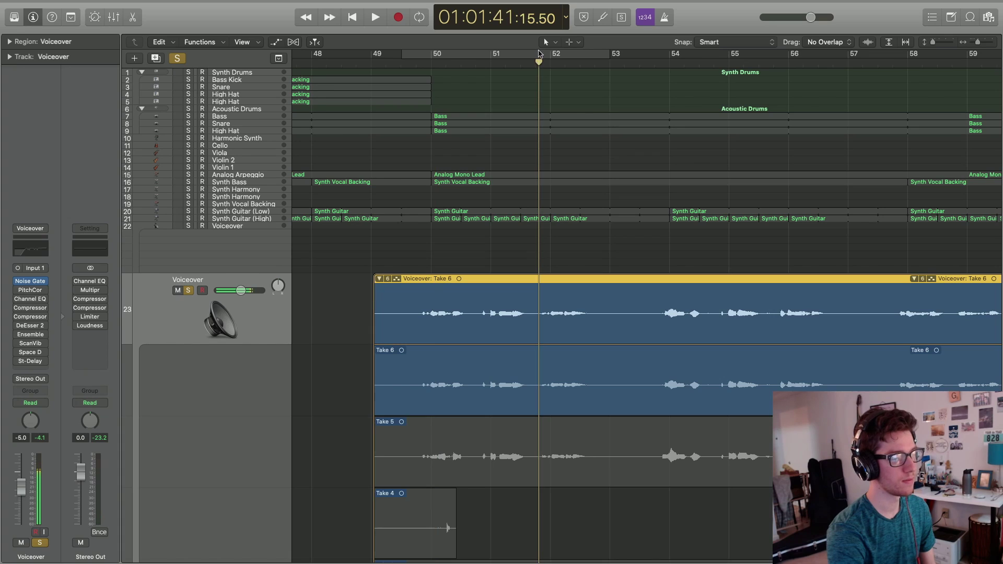
pyautogui.moveTo(538, 54); pyautogui.dragTo(651, 65)
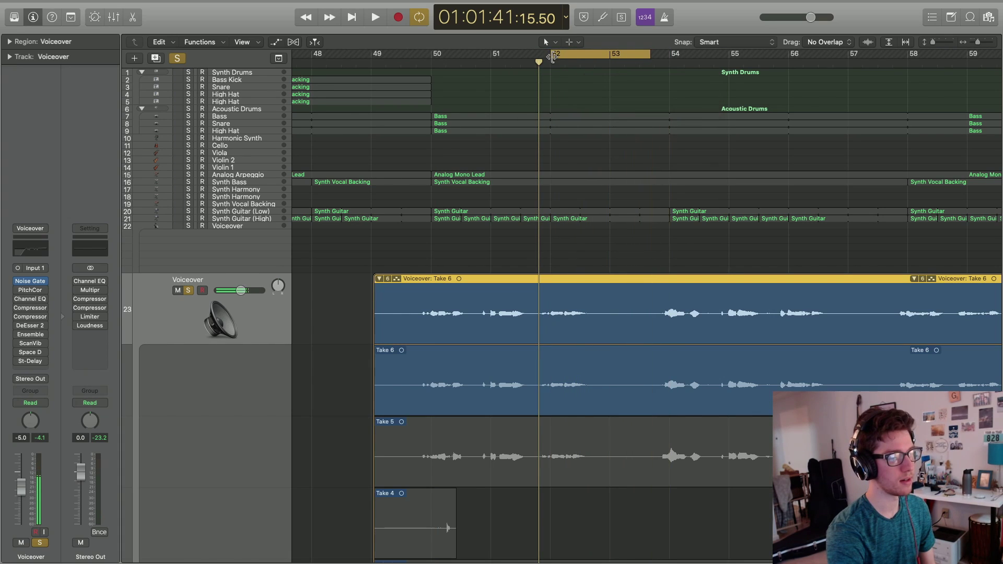
pyautogui.moveTo(552, 57); pyautogui.dragTo(539, 57)
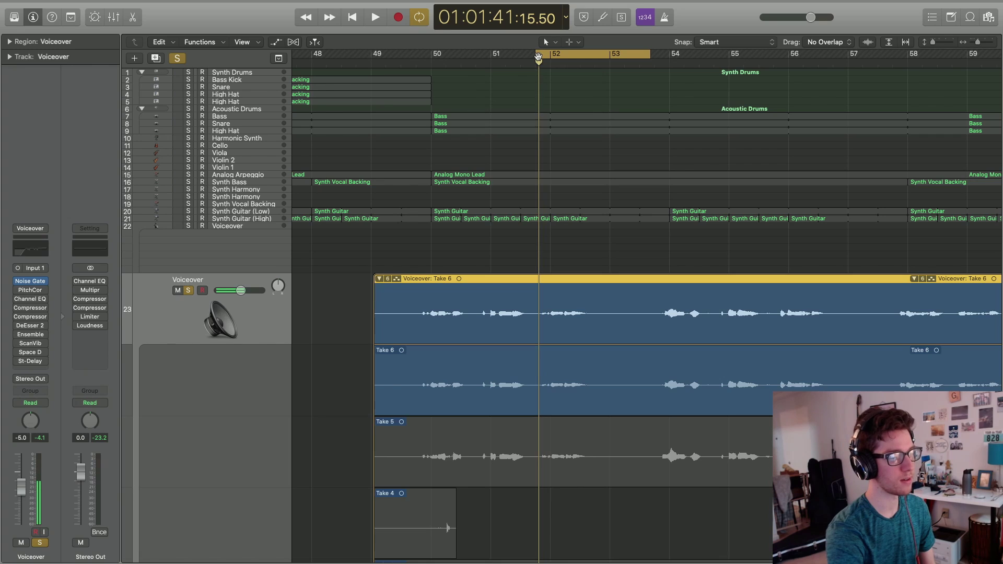
pyautogui.press('space')
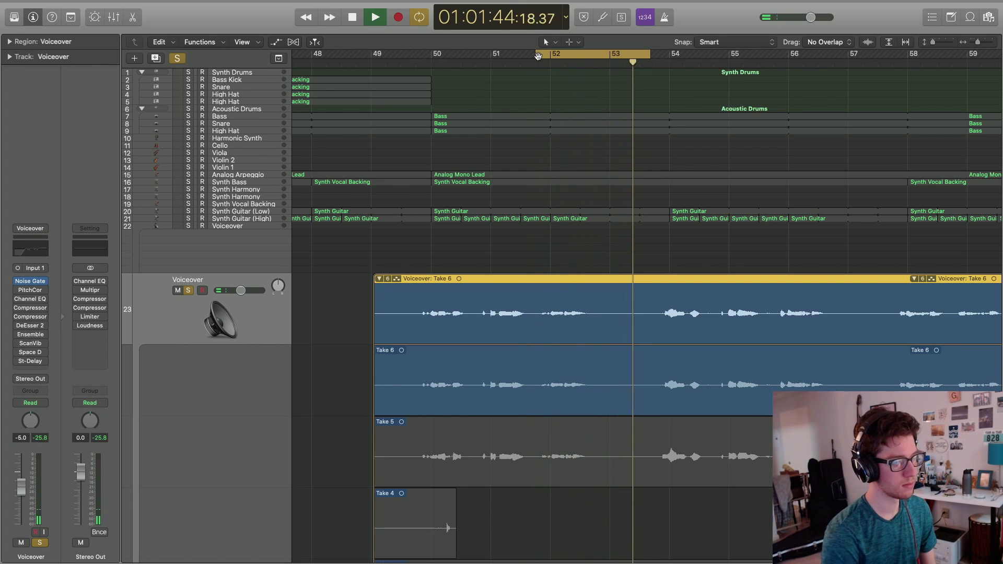
pyautogui.press('space')
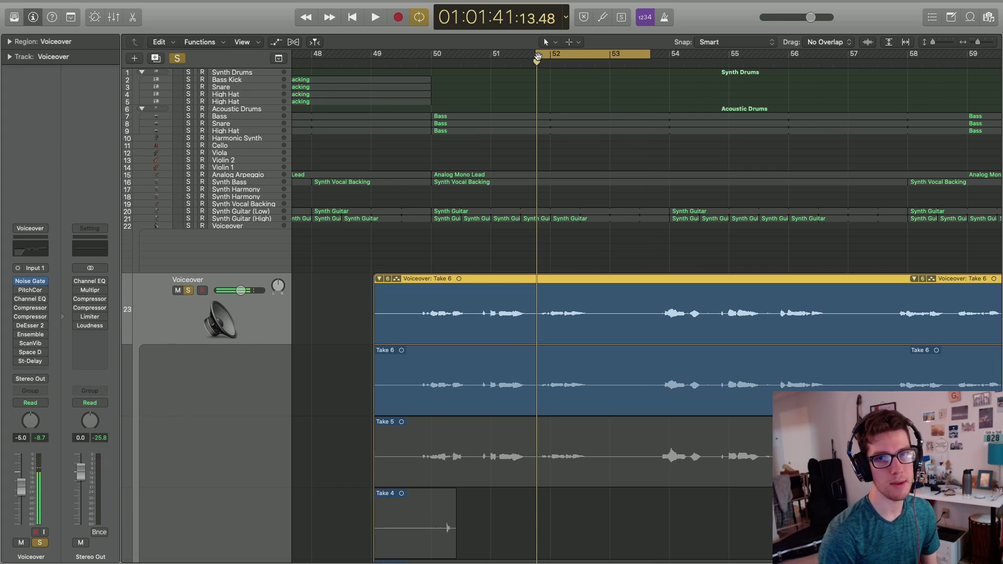